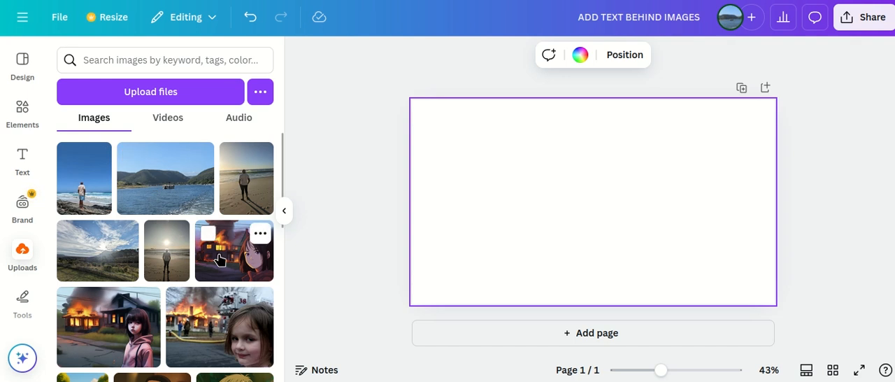
Add the uploaded photo of the man facing the sea and enlarge and reposition it to cover the whole page
{"action": "left_click", "coordinate": [81, 190]}
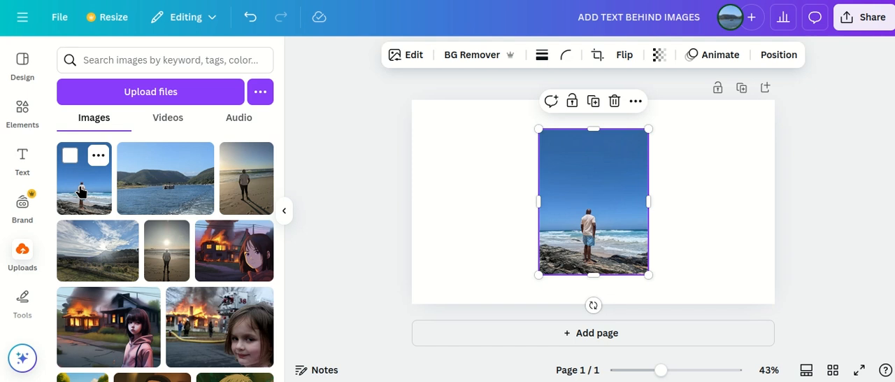
{"action": "left_click_drag", "start_coordinate": [586, 203], "coordinate": [356, 162]}
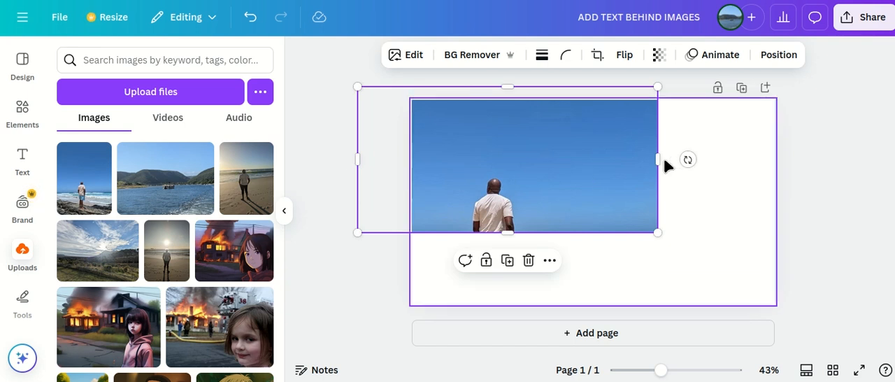
{"action": "left_click_drag", "start_coordinate": [658, 160], "coordinate": [816, 158]}
{"action": "mouse_move", "coordinate": [625, 192]}
{"action": "left_mouse_down"}
{"action": "mouse_move", "coordinate": [634, 171]}
{"action": "mouse_move", "coordinate": [632, 180]}
{"action": "left_mouse_up"}
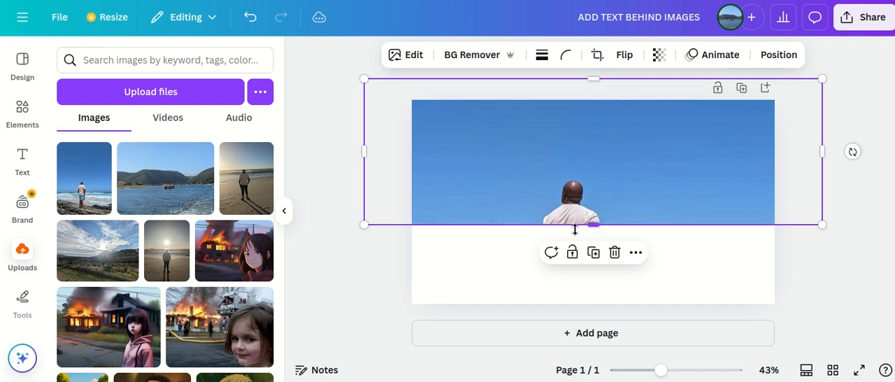
{"action": "left_click_drag", "start_coordinate": [592, 221], "coordinate": [607, 343]}
{"action": "left_click_drag", "start_coordinate": [610, 262], "coordinate": [620, 232]}
{"action": "left_click_drag", "start_coordinate": [372, 188], "coordinate": [356, 187]}
{"action": "left_click_drag", "start_coordinate": [526, 193], "coordinate": [530, 187]}
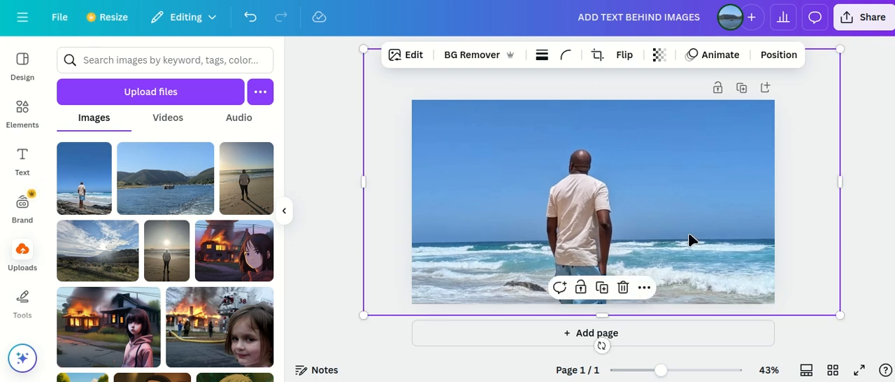
Duplicate the beach photo and align its copy, with the background removed, exactly over the man in the original
{"action": "left_click", "coordinate": [644, 289]}
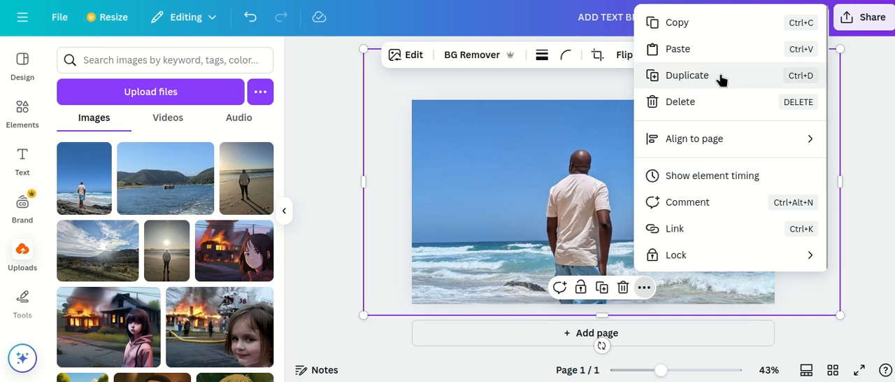
{"action": "left_click", "coordinate": [538, 173]}
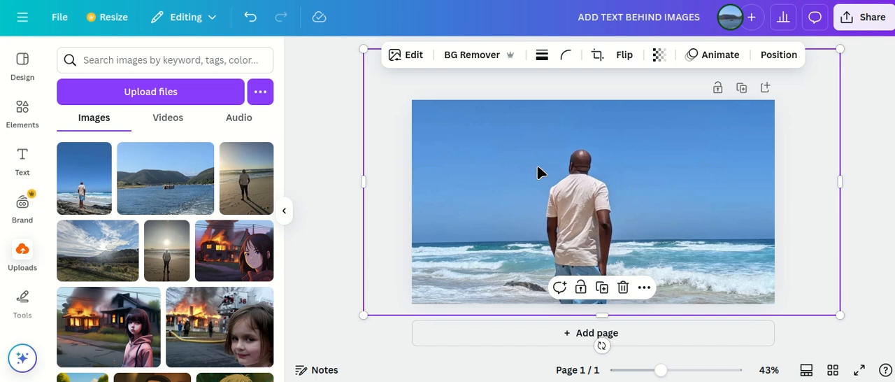
{"action": "key", "text": "ctrl+d"}
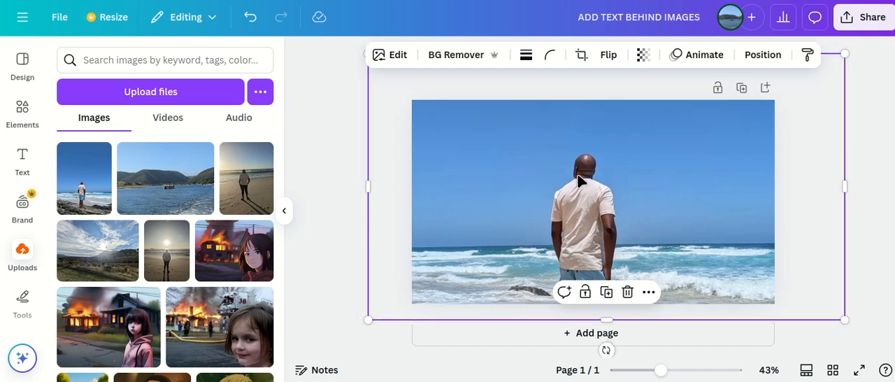
{"action": "mouse_move", "coordinate": [578, 181]}
{"action": "left_mouse_down"}
{"action": "mouse_move", "coordinate": [831, 176]}
{"action": "mouse_move", "coordinate": [568, 176]}
{"action": "left_mouse_up"}
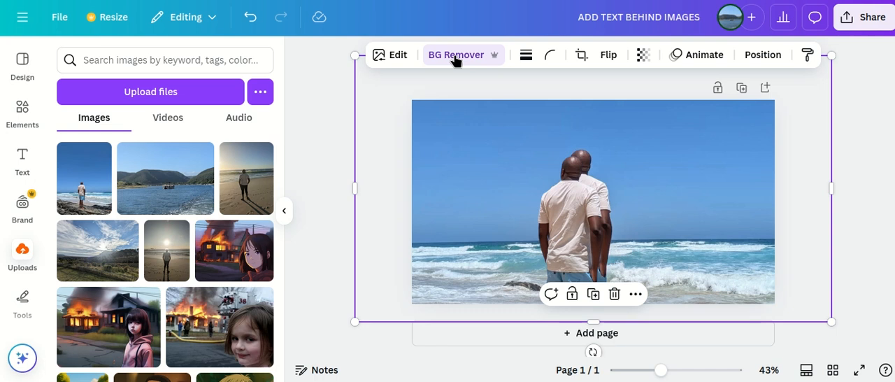
{"action": "mouse_move", "coordinate": [579, 195]}
{"action": "left_mouse_down"}
{"action": "mouse_move", "coordinate": [634, 194]}
{"action": "mouse_move", "coordinate": [671, 158]}
{"action": "mouse_move", "coordinate": [652, 175]}
{"action": "mouse_move", "coordinate": [590, 185]}
{"action": "left_mouse_up"}
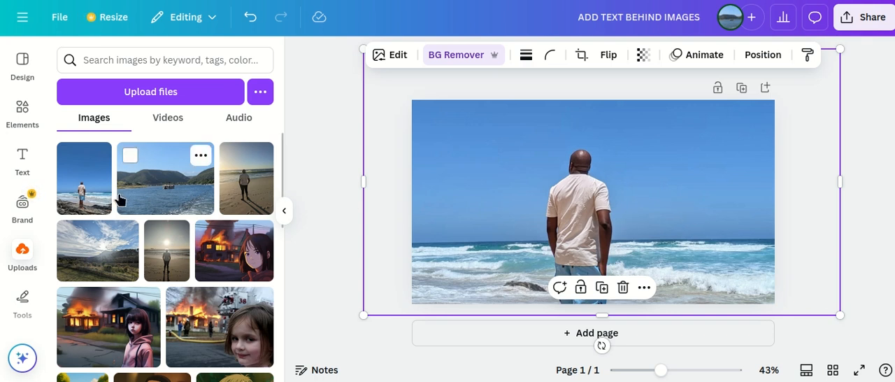
Add a heading to the page reading "BEACH OUTING"
{"action": "left_click", "coordinate": [21, 165]}
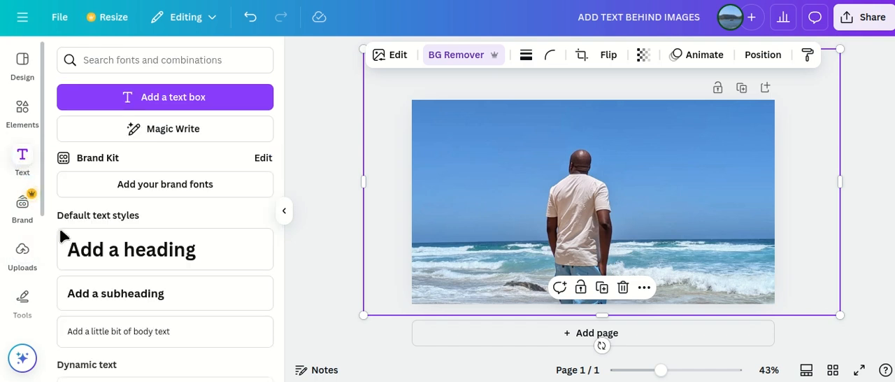
{"action": "left_click", "coordinate": [139, 250]}
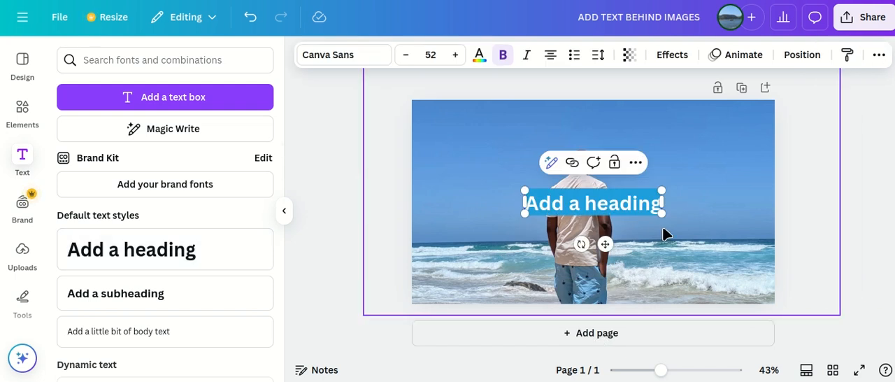
{"action": "type", "text": "bea"}
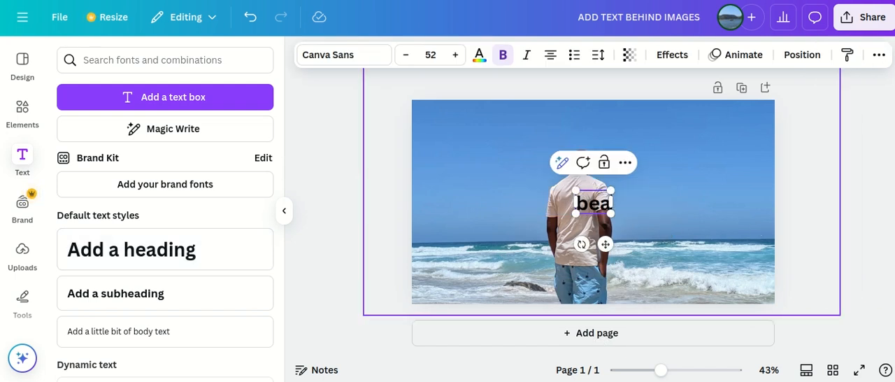
{"action": "key", "text": "BackSpace"}
{"action": "key", "text": "BackSpace"}
{"action": "key", "text": "BackSpace"}
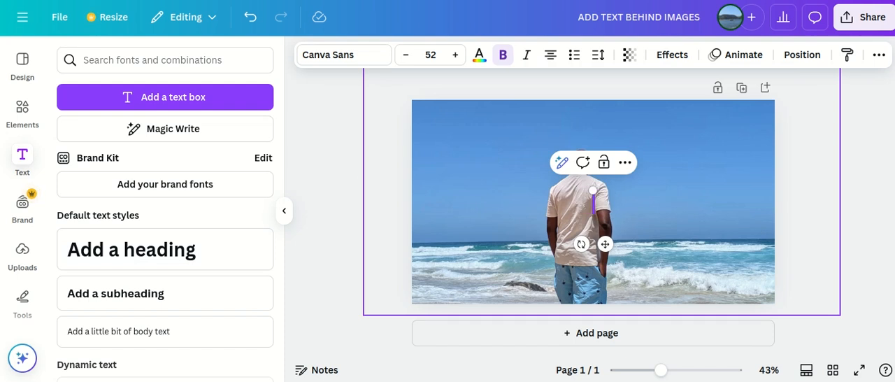
{"action": "type", "text": "BEAC"}
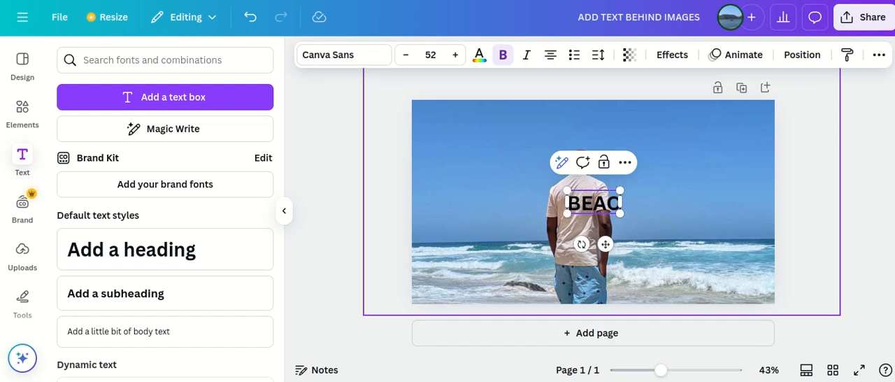
{"action": "type", "text": "H OUTING"}
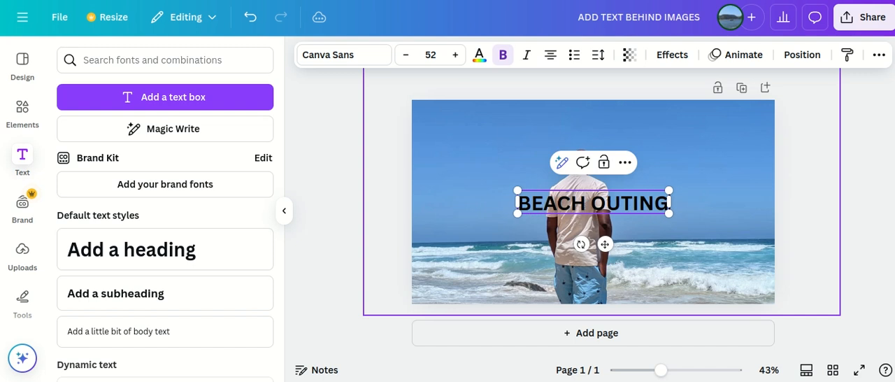
Change the heading's text color from the document colors to white
{"action": "left_click", "coordinate": [479, 54]}
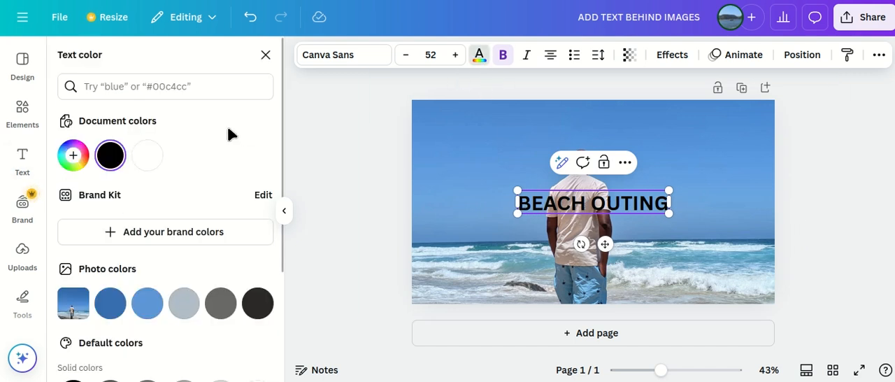
{"action": "left_click", "coordinate": [143, 164]}
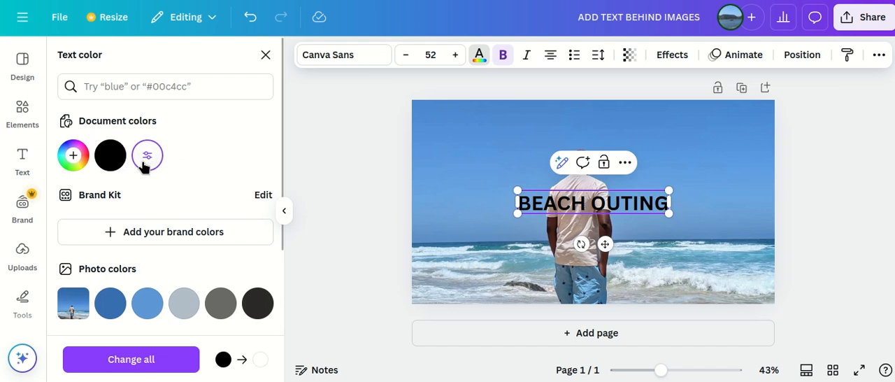
{"action": "left_click", "coordinate": [129, 361]}
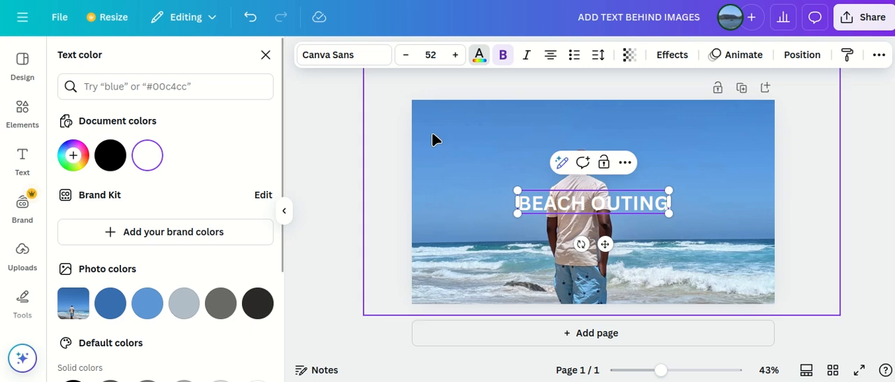
Apply a Shadow effect to the heading with offset 71, direction 0, blur 71 and transparency 61
{"action": "left_click", "coordinate": [674, 60]}
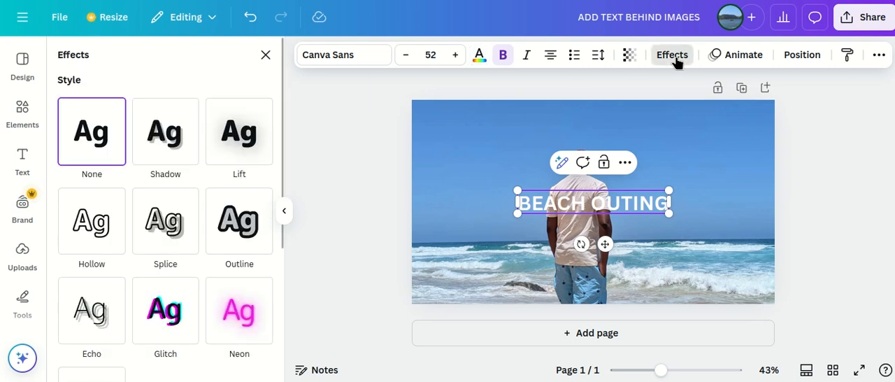
{"action": "left_click", "coordinate": [187, 150]}
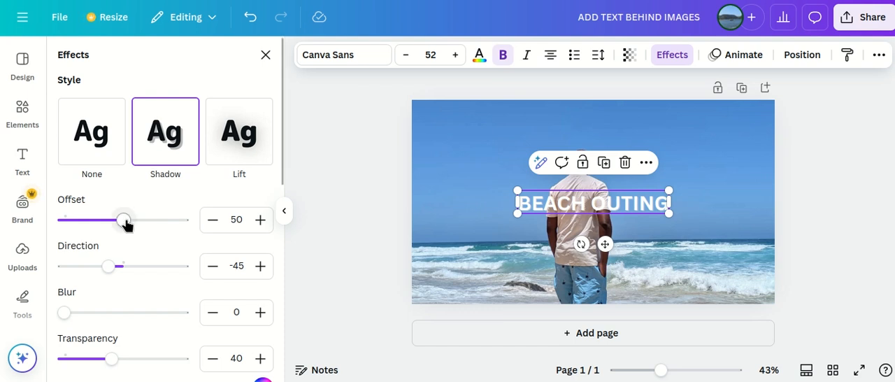
{"action": "left_click_drag", "start_coordinate": [125, 222], "coordinate": [148, 226]}
{"action": "left_click_drag", "start_coordinate": [107, 266], "coordinate": [128, 270]}
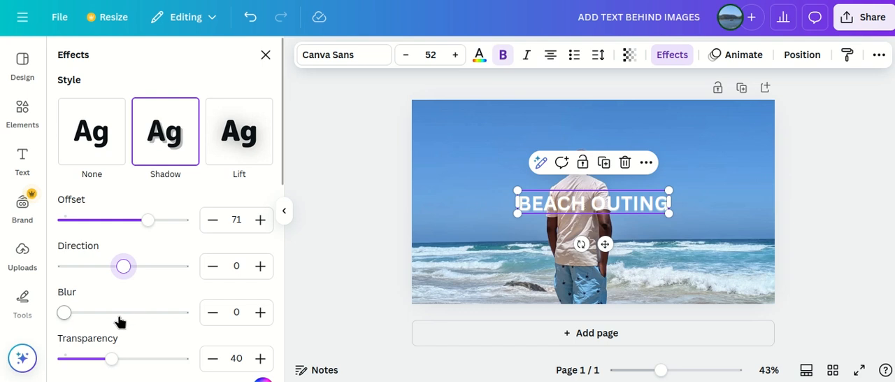
{"action": "left_click_drag", "start_coordinate": [66, 315], "coordinate": [149, 312]}
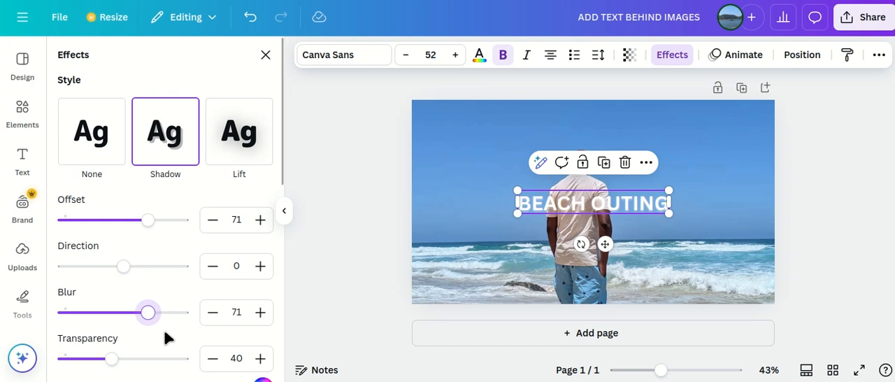
{"action": "scroll", "coordinate": [164, 330], "scroll_direction": "down", "scroll_amount": 3}
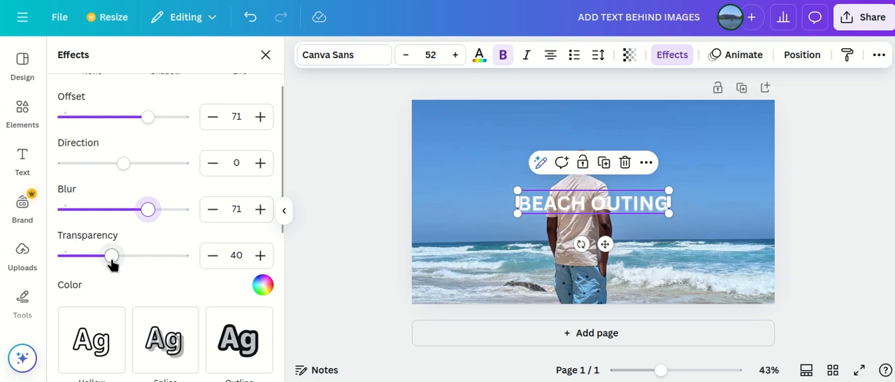
{"action": "left_click_drag", "start_coordinate": [112, 260], "coordinate": [135, 260]}
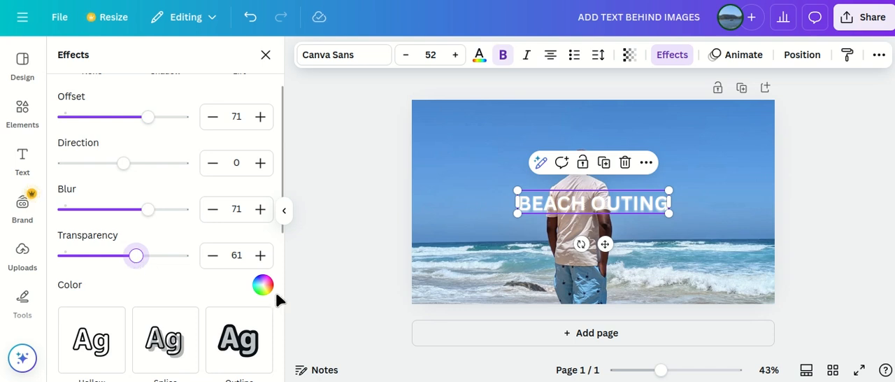
Enlarge the BEACH OUTING heading to a font size of about 117 so it spans nearly the full page width
{"action": "left_click", "coordinate": [608, 204]}
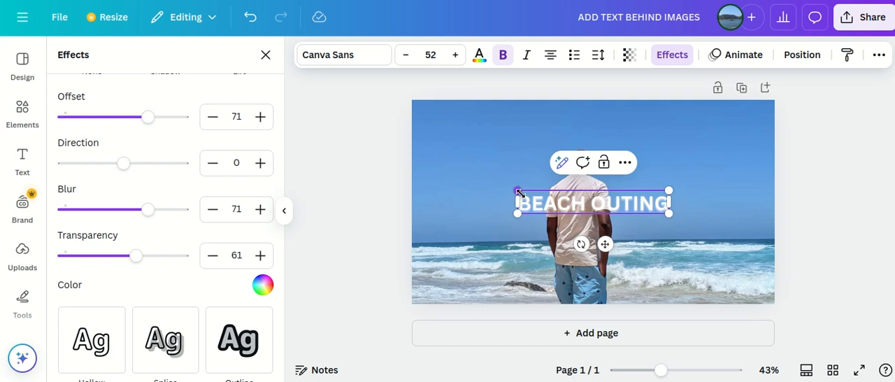
{"action": "left_click_drag", "start_coordinate": [518, 191], "coordinate": [439, 130]}
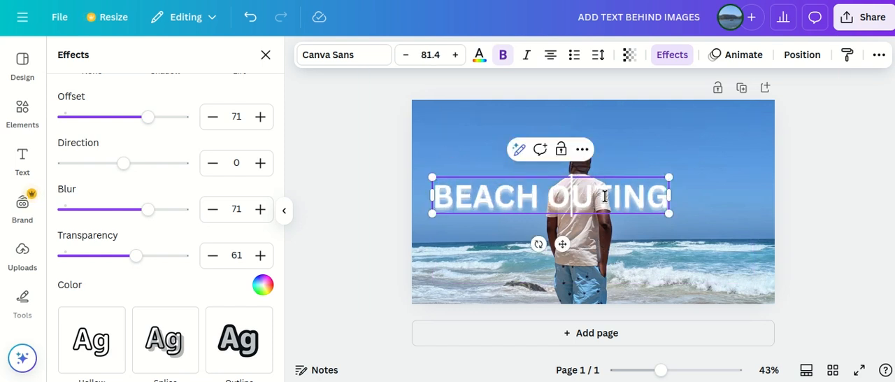
{"action": "left_click_drag", "start_coordinate": [669, 212], "coordinate": [750, 233]}
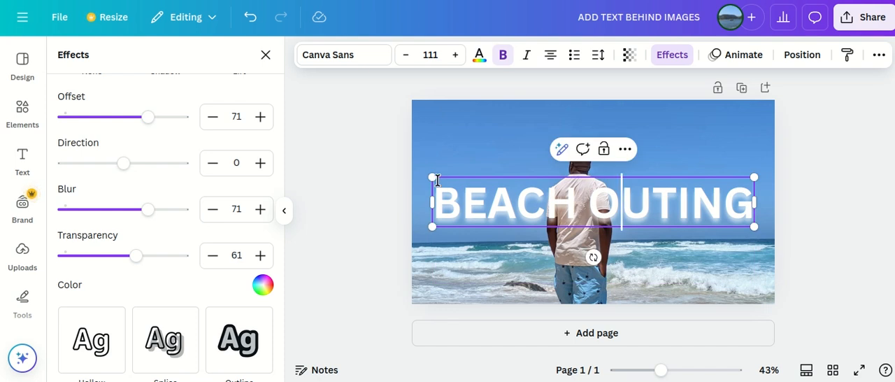
{"action": "left_click_drag", "start_coordinate": [423, 179], "coordinate": [415, 177]}
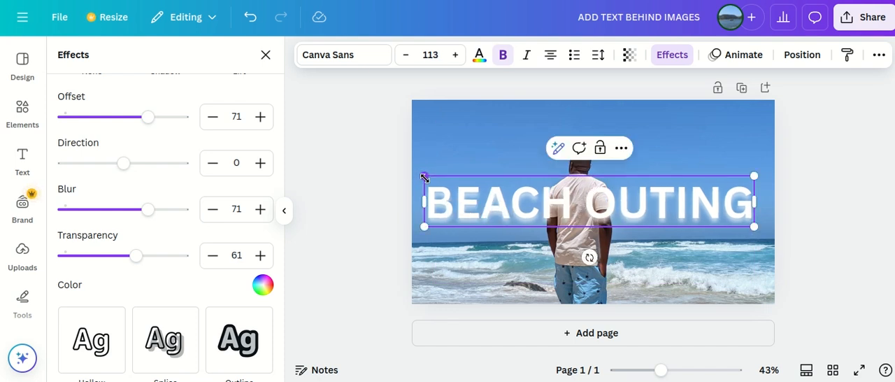
{"action": "left_click_drag", "start_coordinate": [756, 227], "coordinate": [765, 228]}
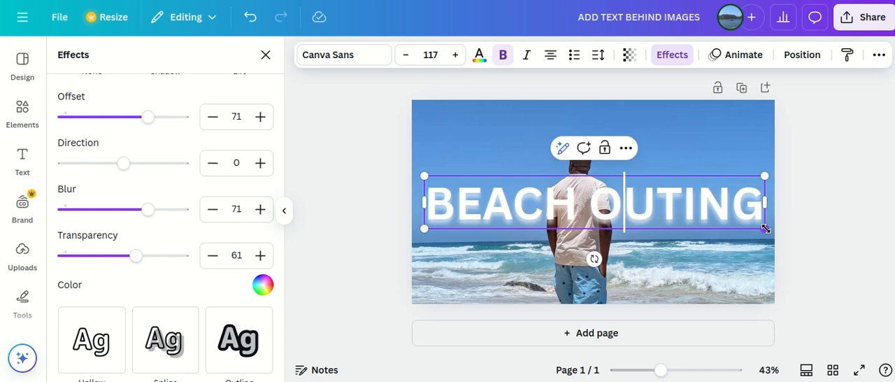
Move the heading up to the level of the man's head and widen its text box slightly to centre the text
{"action": "left_click", "coordinate": [676, 155]}
{"action": "left_click", "coordinate": [642, 202]}
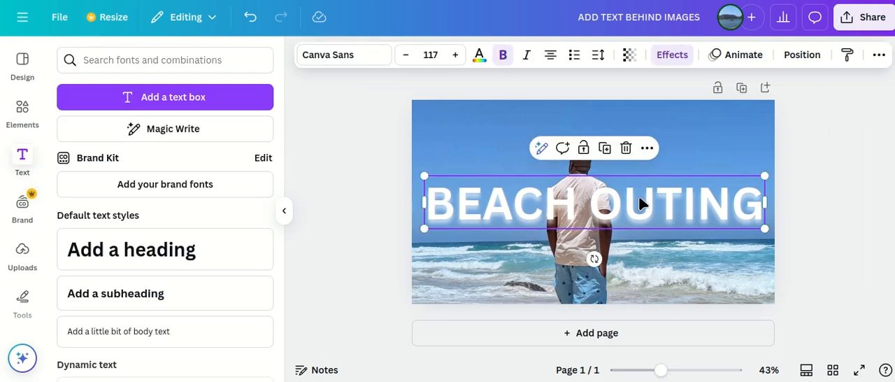
{"action": "left_click_drag", "start_coordinate": [641, 202], "coordinate": [634, 164]}
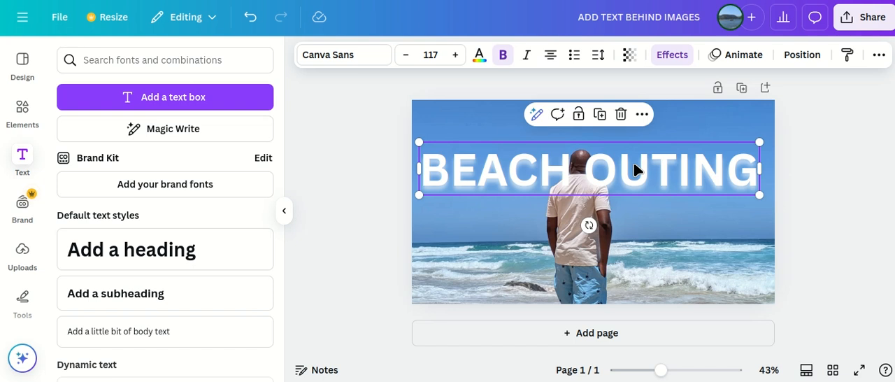
{"action": "left_click_drag", "start_coordinate": [760, 168], "coordinate": [773, 172]}
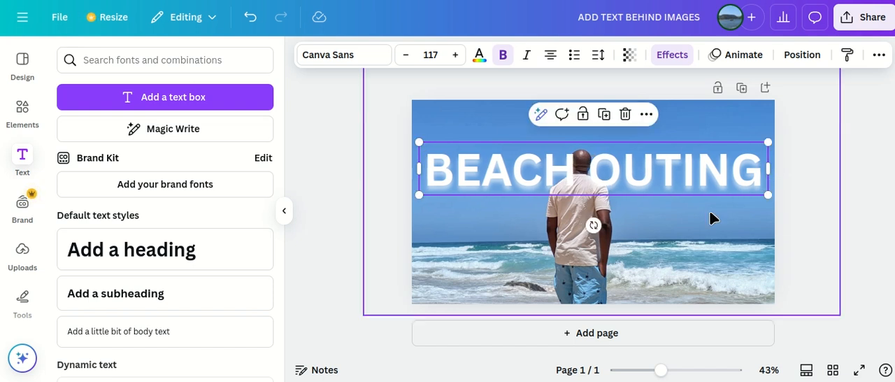
Send the BEACH OUTING heading backward one layer, behind the cutout of the man
{"action": "left_click", "coordinate": [634, 185]}
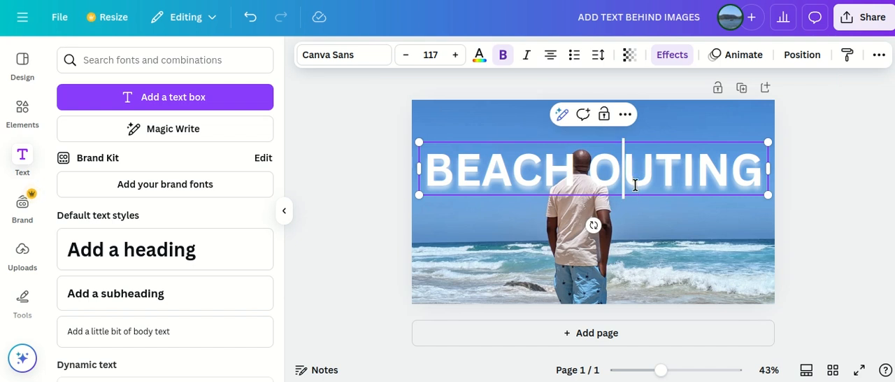
{"action": "left_click", "coordinate": [625, 114]}
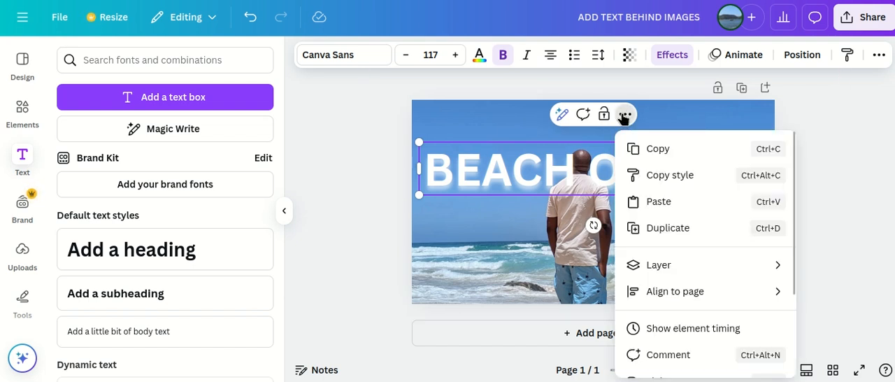
{"action": "mouse_move", "coordinate": [691, 277]}
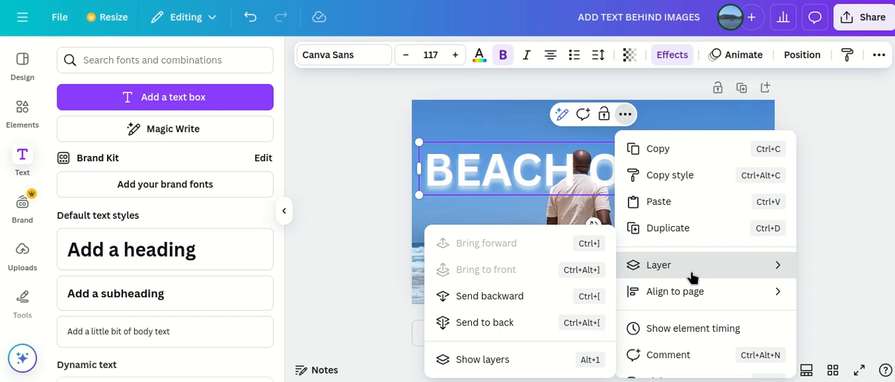
{"action": "left_click", "coordinate": [536, 307]}
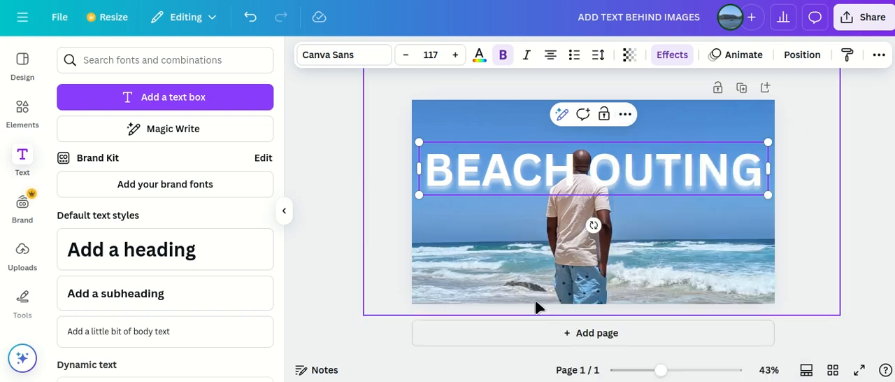
{"action": "left_click", "coordinate": [697, 231]}
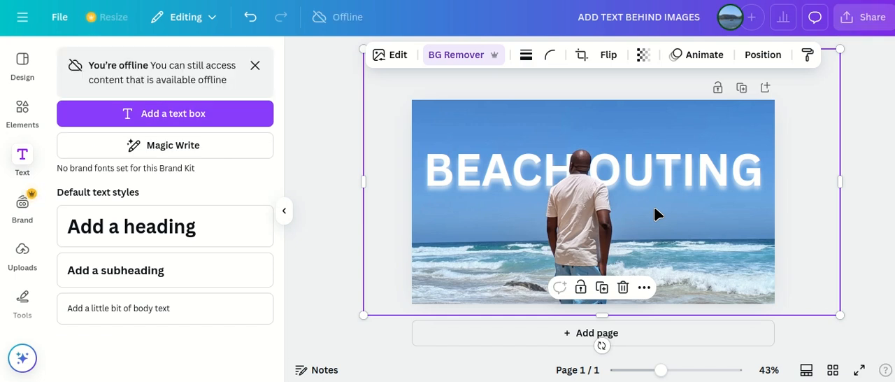
{"action": "left_click", "coordinate": [773, 381]}
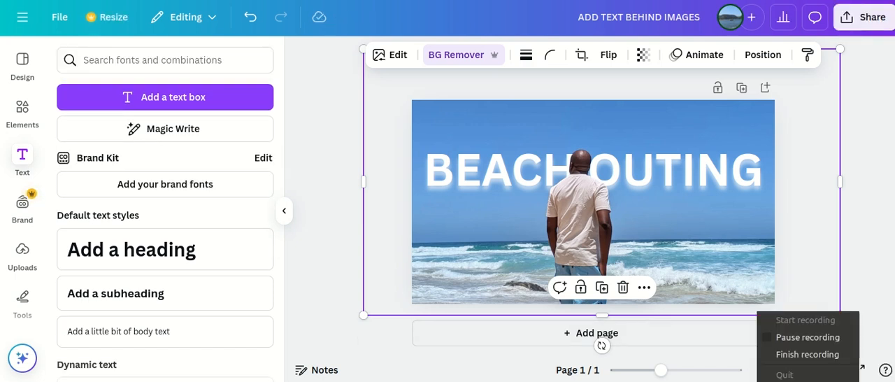